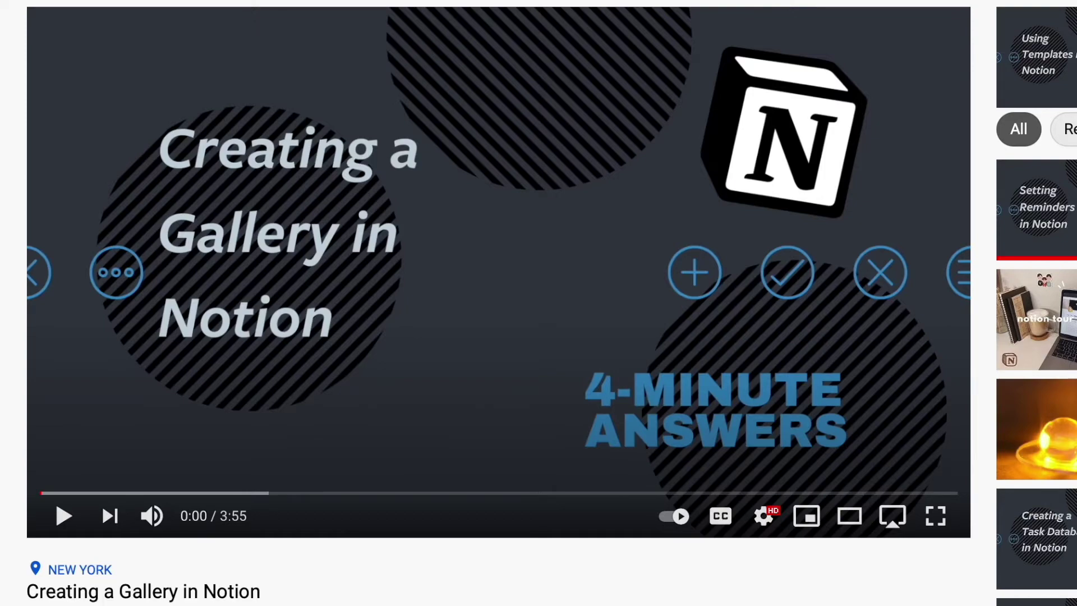
Step: Scroll to the video's comments, including the question about smaller gallery tiles
{"action": "scroll", "coordinate": [275, 528], "scroll_direction": "down", "scroll_amount": 9}
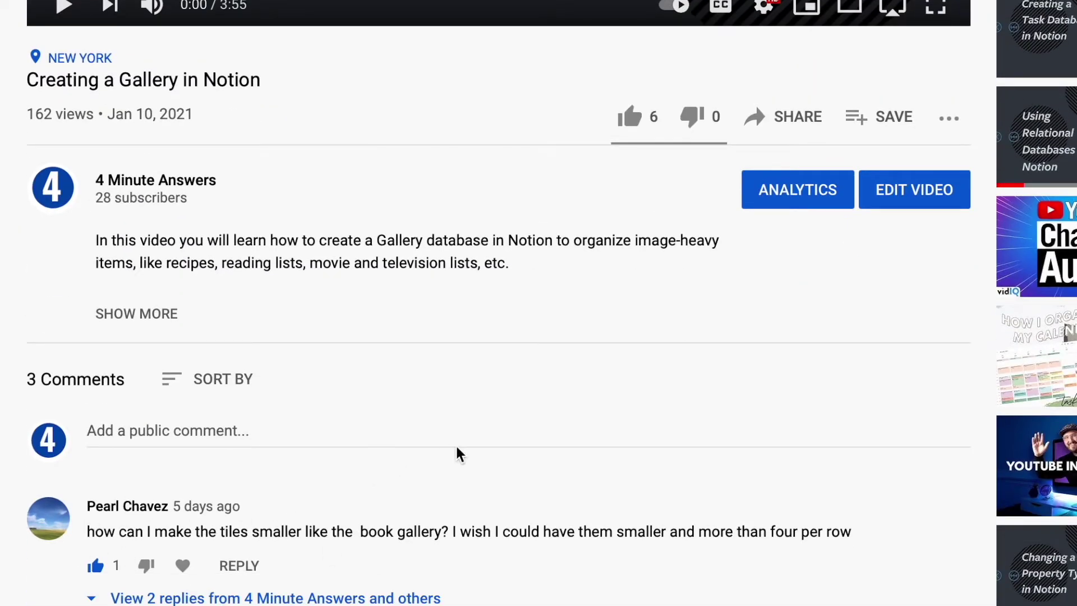
{"action": "scroll", "coordinate": [456, 453], "scroll_direction": "down", "scroll_amount": 1}
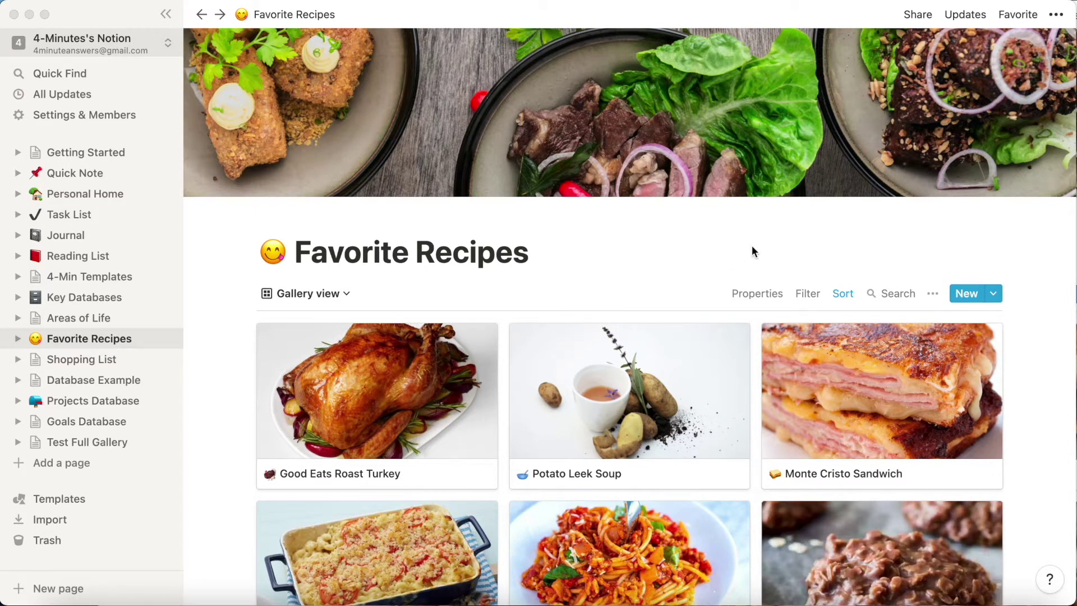
Step: Set the Favorite Recipes gallery card size to Small, fitting five cards per row
{"action": "left_click", "coordinate": [933, 293]}
{"action": "left_click", "coordinate": [933, 293]}
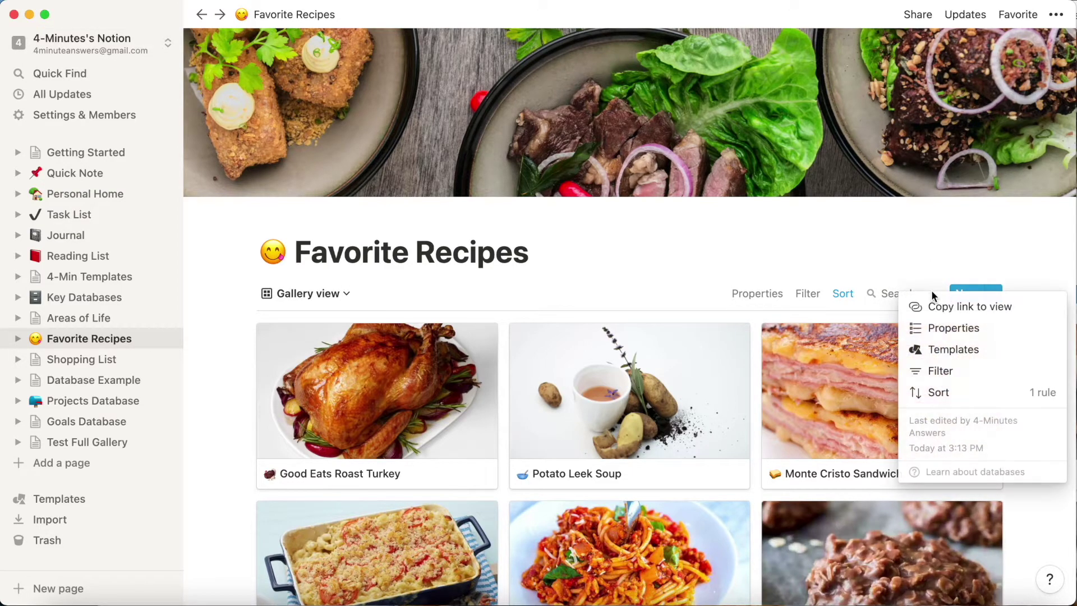
{"action": "left_click", "coordinate": [934, 328]}
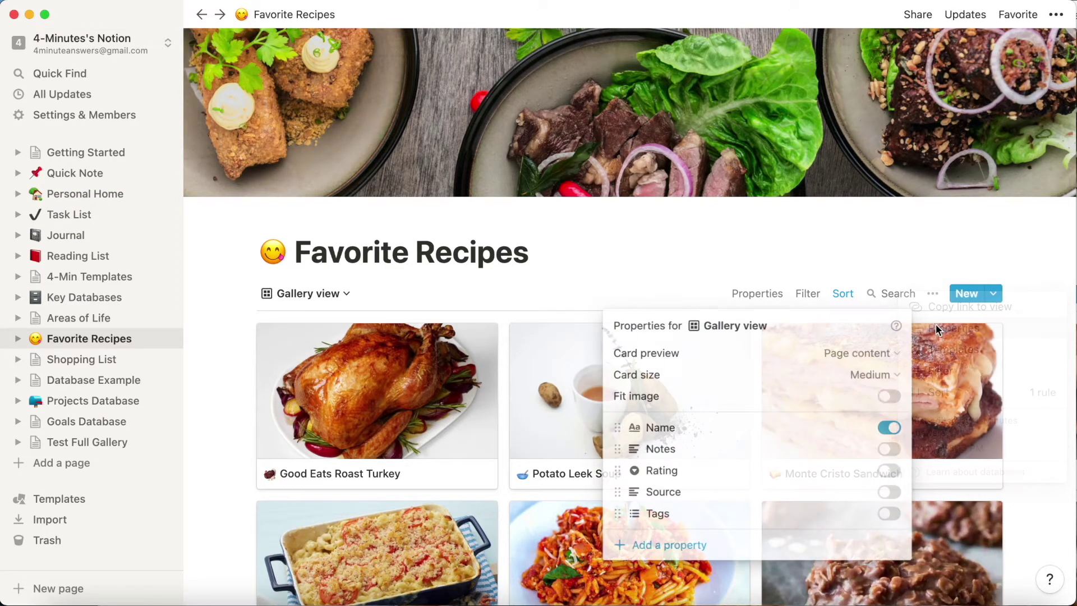
{"action": "left_click", "coordinate": [894, 377]}
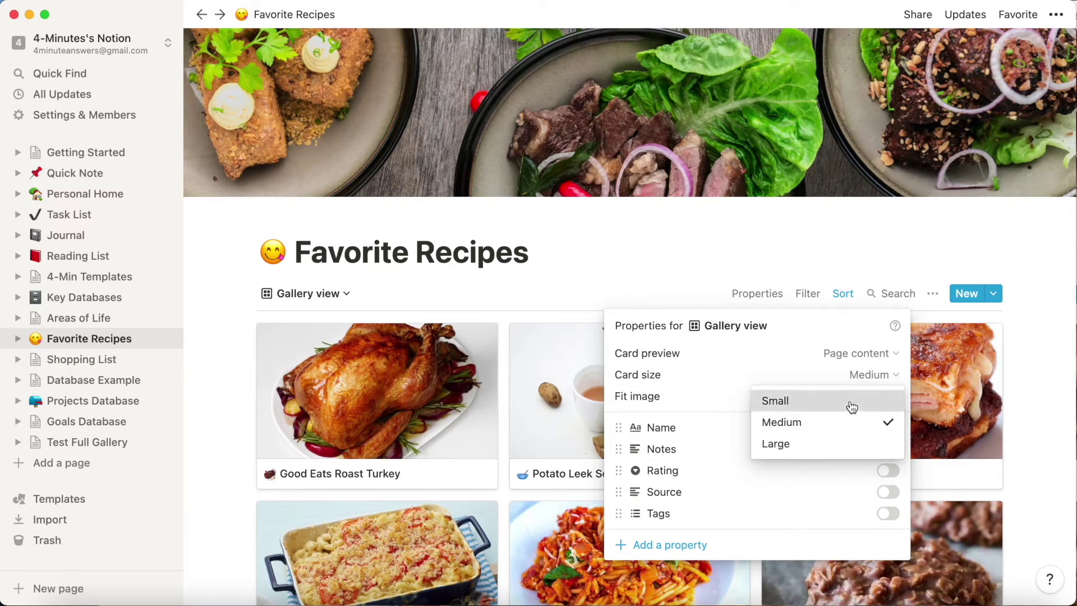
{"action": "left_click", "coordinate": [851, 407]}
{"action": "left_click", "coordinate": [819, 264]}
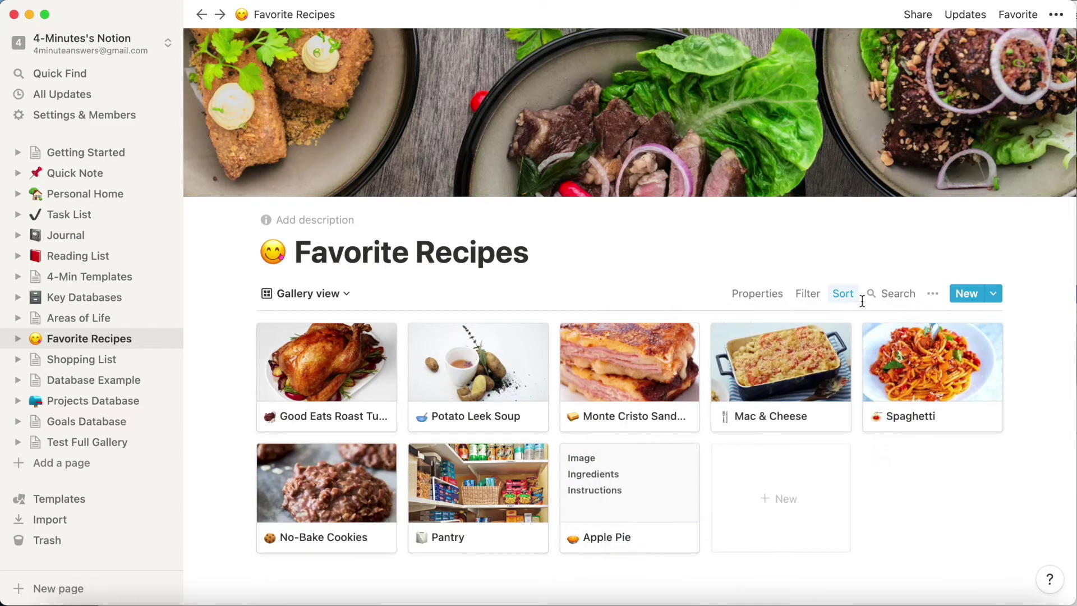
{"action": "left_click", "coordinate": [932, 294]}
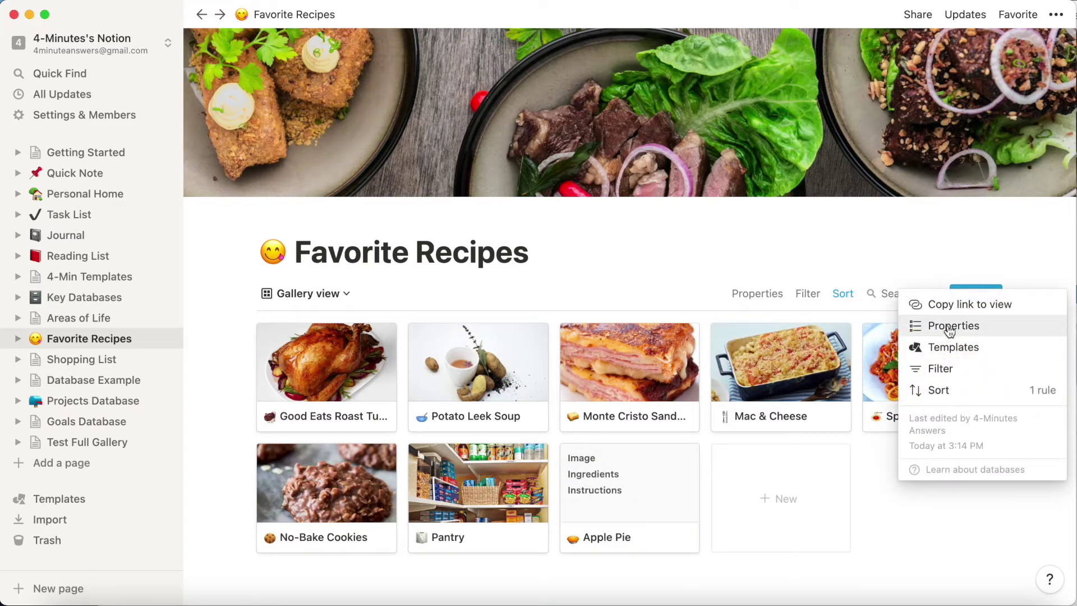
{"action": "left_click", "coordinate": [883, 251]}
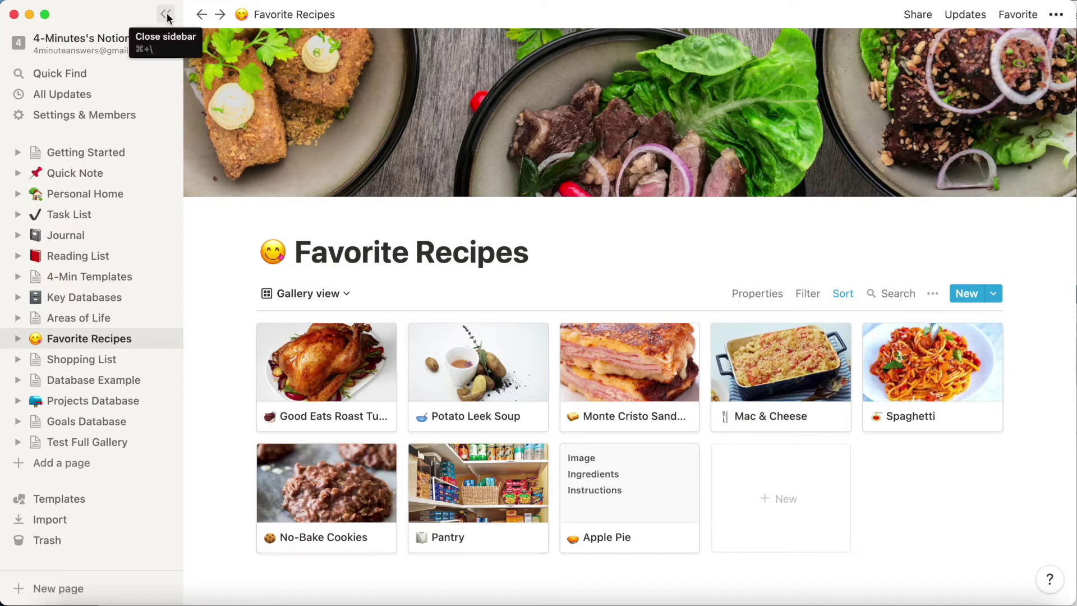
{"action": "left_click", "coordinate": [167, 16]}
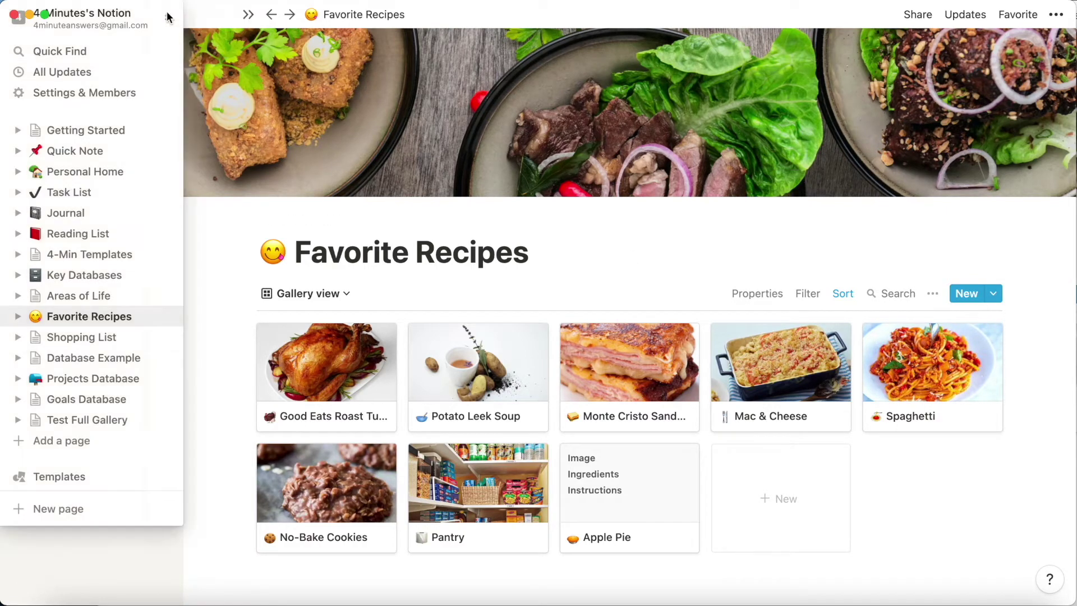
{"action": "left_click", "coordinate": [167, 14]}
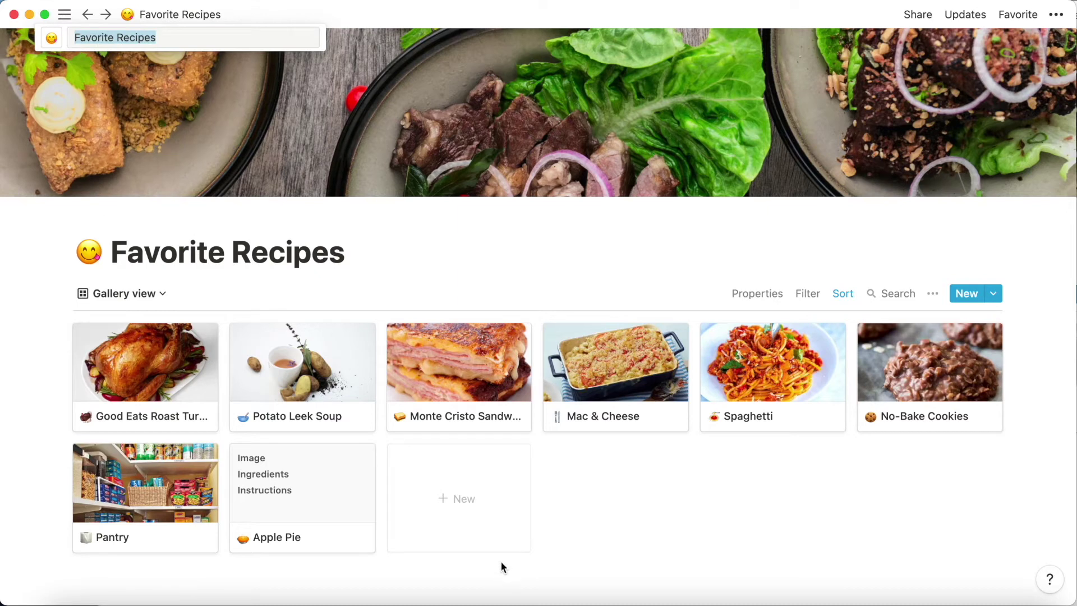
{"action": "left_click", "coordinate": [514, 572]}
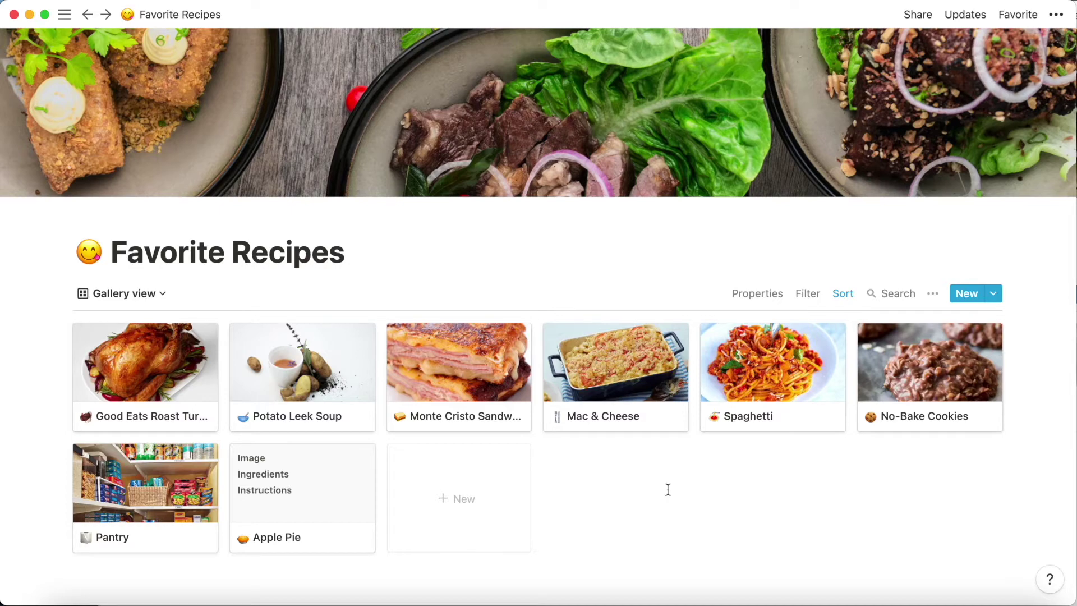
{"action": "key", "text": "super+minus"}
{"action": "key", "text": "super+minus"}
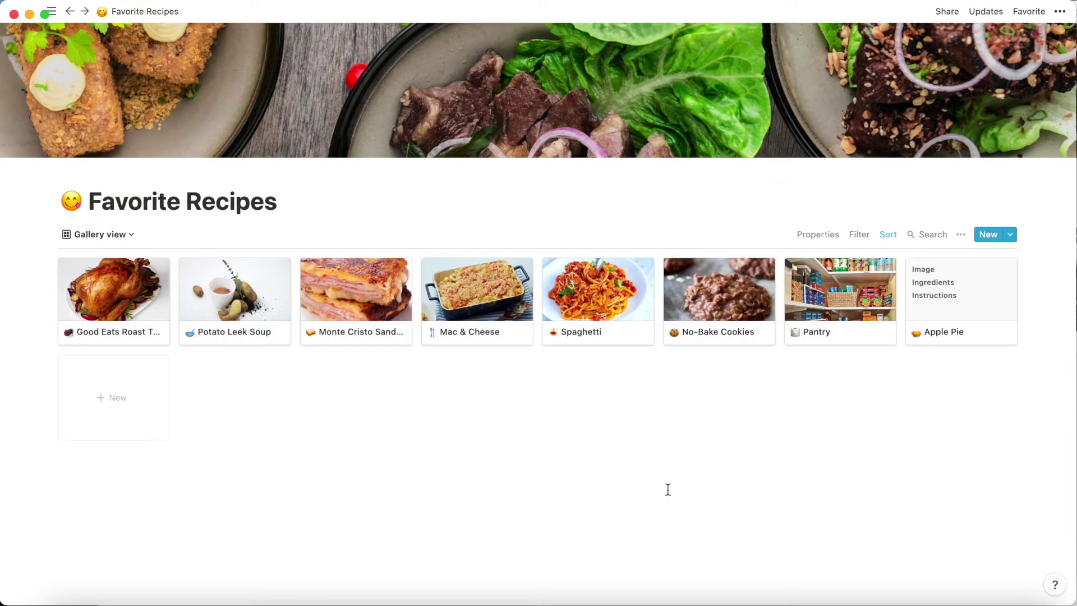
{"action": "key", "text": "super+plus"}
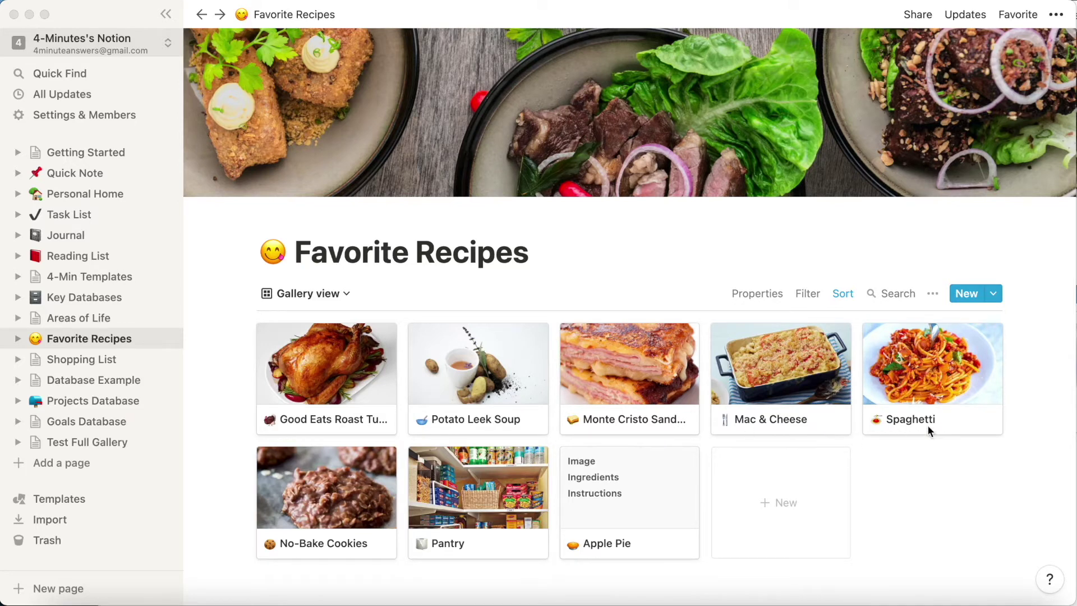
Step: In the gallery's Properties panel, try toggling the Name and Notes properties on the cards
{"action": "left_click", "coordinate": [932, 295]}
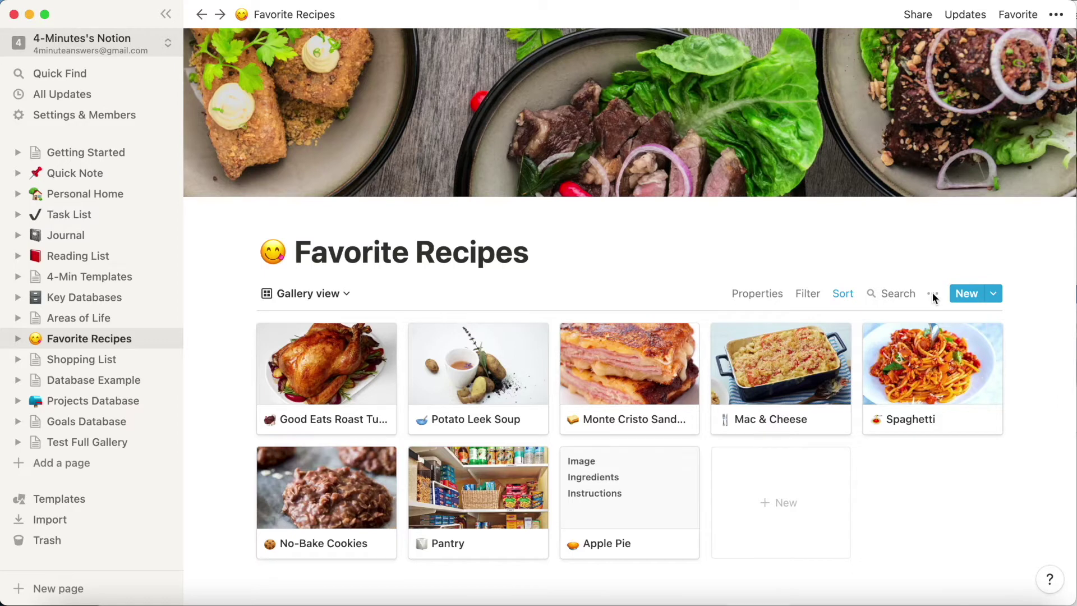
{"action": "left_click", "coordinate": [933, 295]}
{"action": "left_click", "coordinate": [936, 331]}
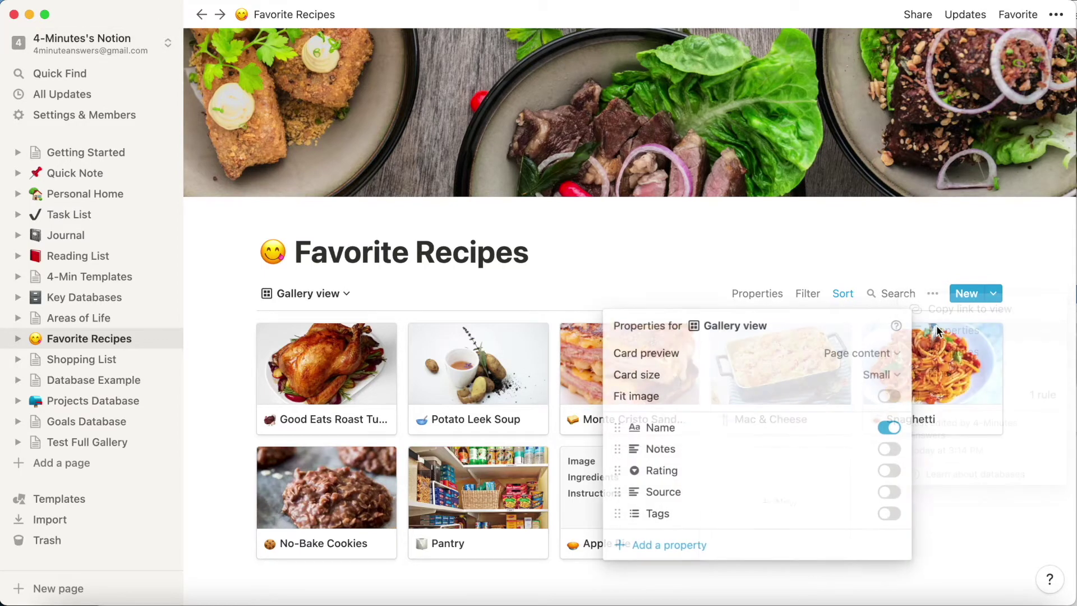
{"action": "left_click", "coordinate": [894, 431]}
{"action": "left_click", "coordinate": [892, 429]}
{"action": "left_click", "coordinate": [891, 449]}
{"action": "left_click", "coordinate": [891, 450]}
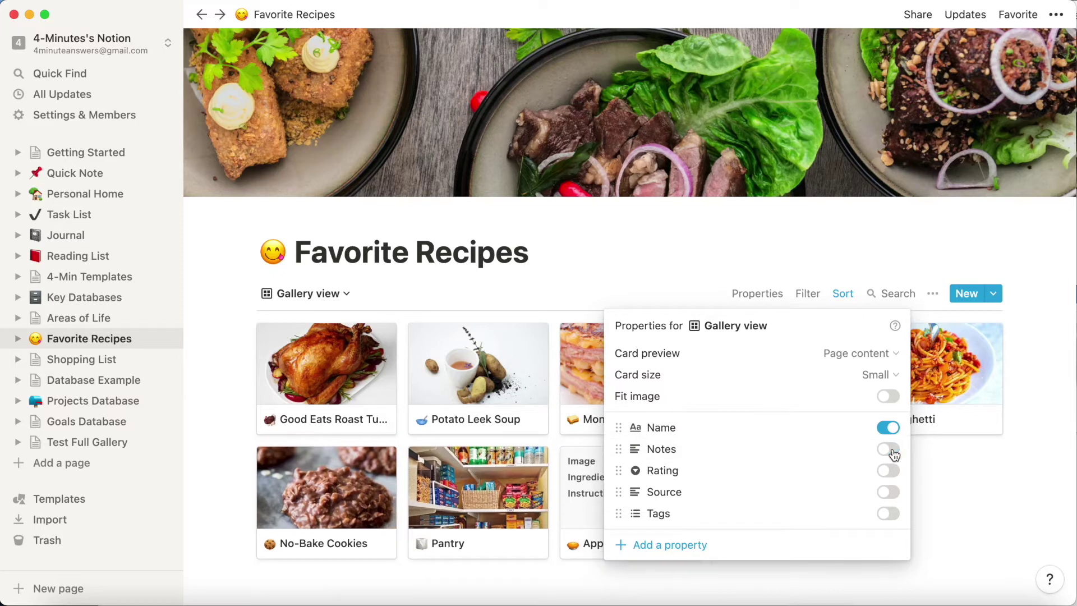
Step: Try toggling Rating, then leave only the Name property shown on the recipe cards
{"action": "left_click", "coordinate": [891, 472]}
{"action": "left_click", "coordinate": [891, 472]}
{"action": "left_click", "coordinate": [891, 472]}
{"action": "left_click", "coordinate": [891, 472]}
{"action": "left_click", "coordinate": [889, 429]}
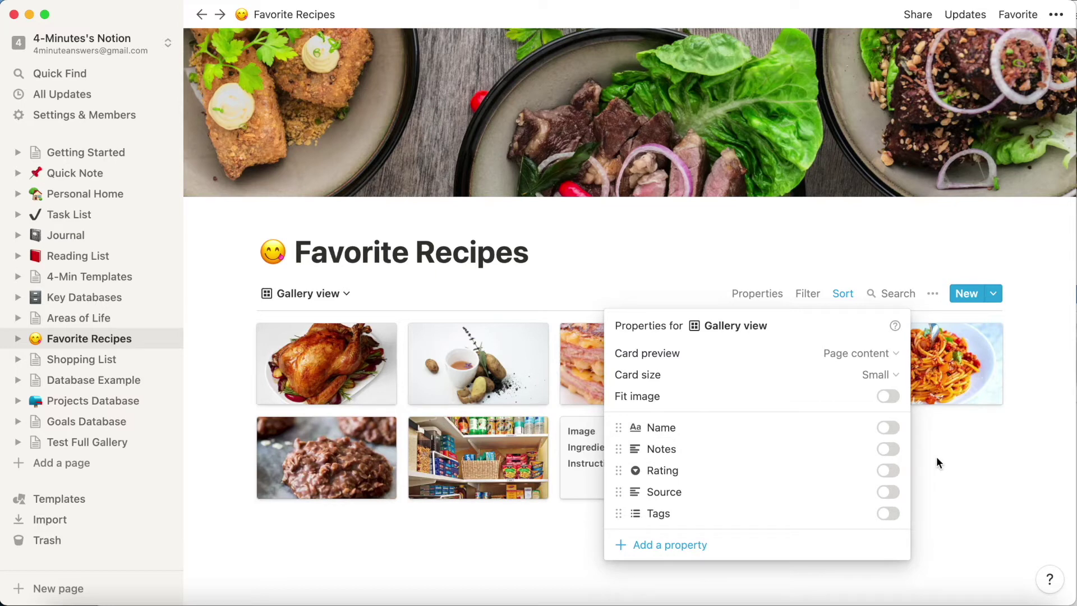
{"action": "left_click", "coordinate": [889, 429]}
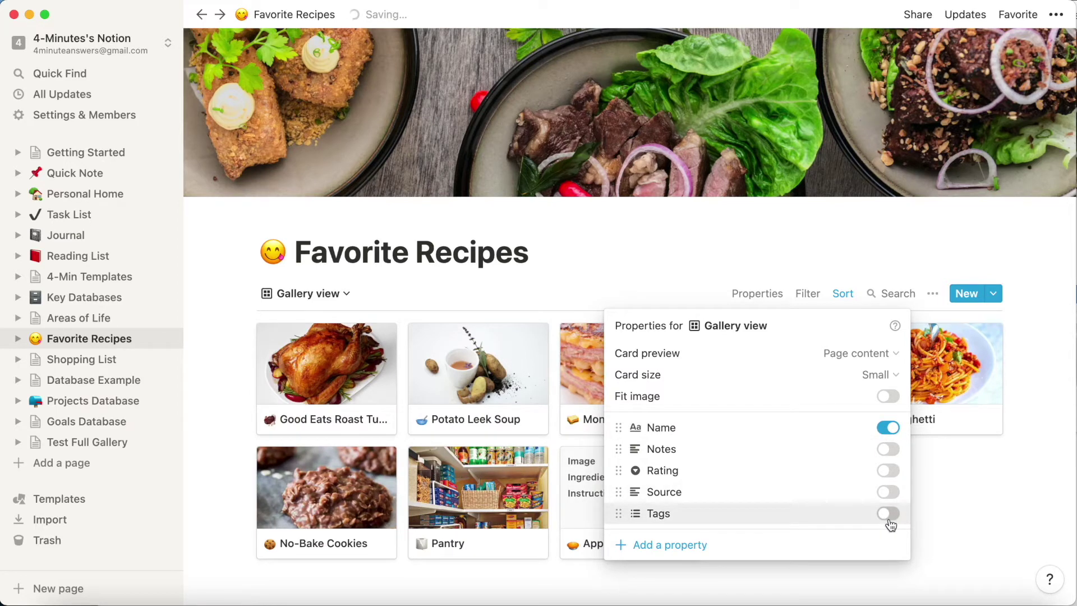
{"action": "left_click", "coordinate": [931, 508]}
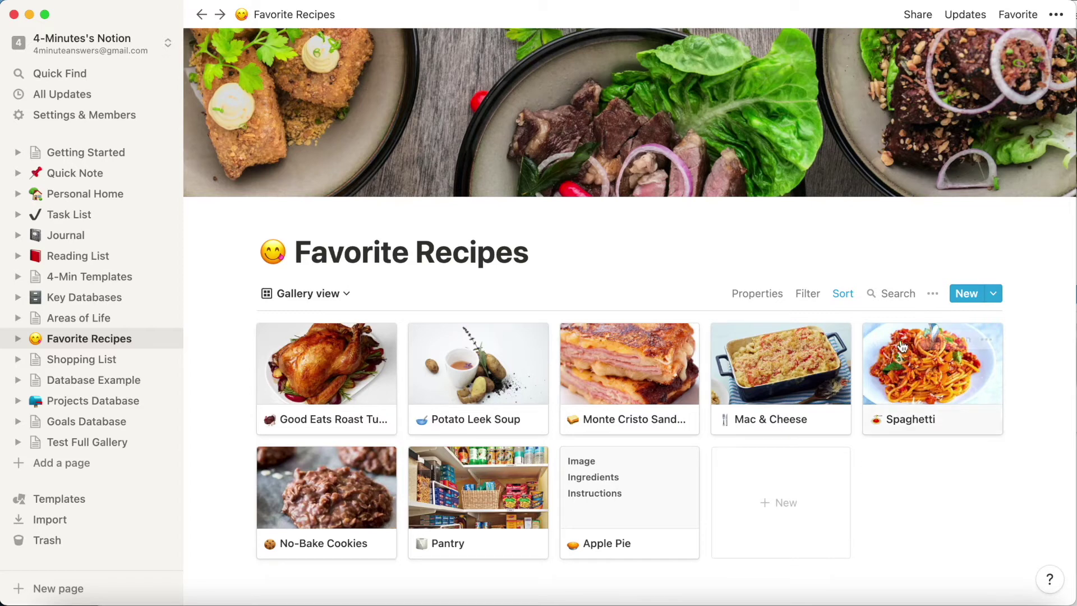
{"action": "left_click", "coordinate": [933, 294]}
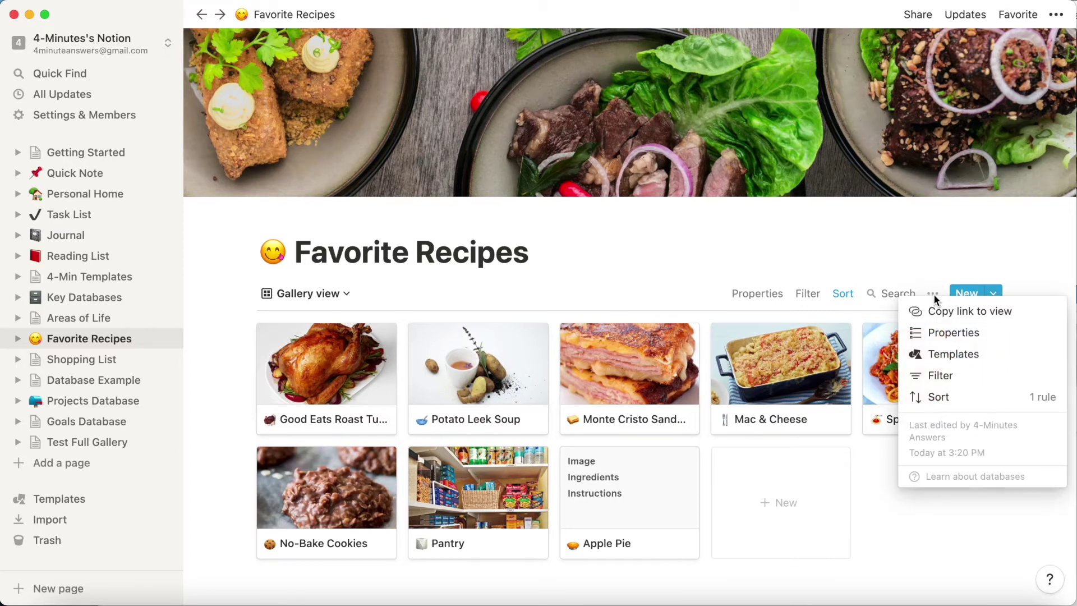
{"action": "left_click", "coordinate": [938, 332]}
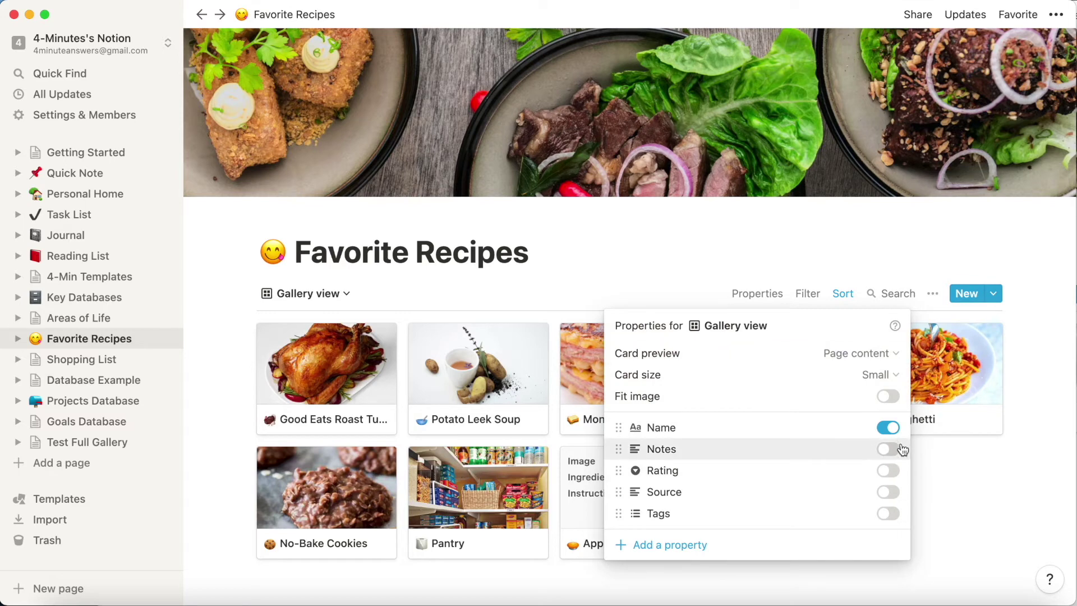
{"action": "left_click", "coordinate": [891, 429]}
{"action": "left_click", "coordinate": [894, 430]}
{"action": "left_click", "coordinate": [948, 484]}
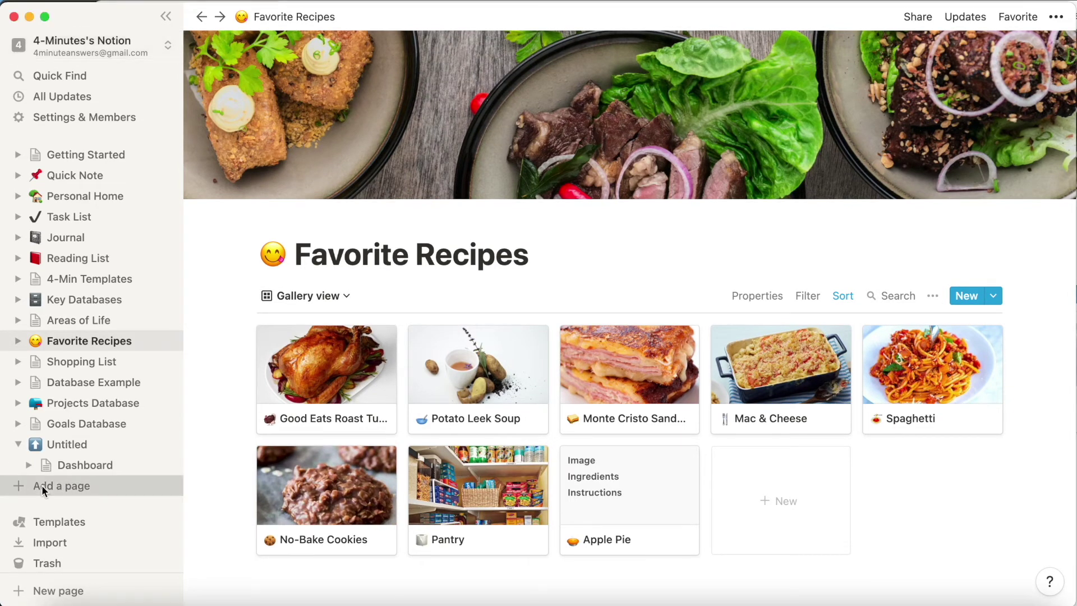
Step: Add a new empty page with an icon and insert a Gallery - Full page database
{"action": "left_click", "coordinate": [41, 485]}
{"action": "left_click", "coordinate": [390, 228]}
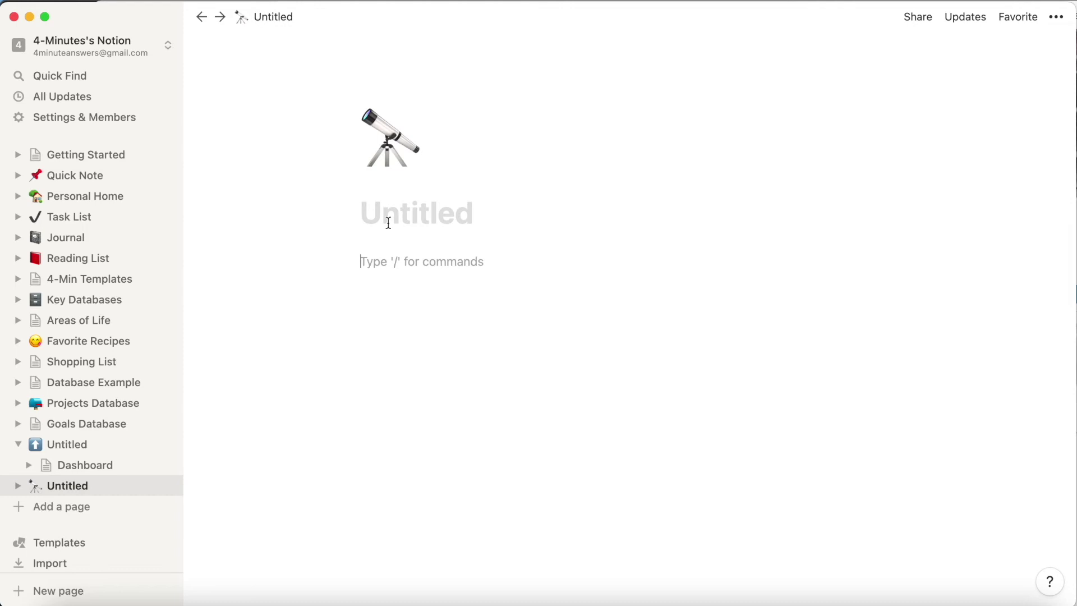
{"action": "type", "text": "/"}
{"action": "scroll", "coordinate": [568, 445], "scroll_direction": "down", "scroll_amount": 6}
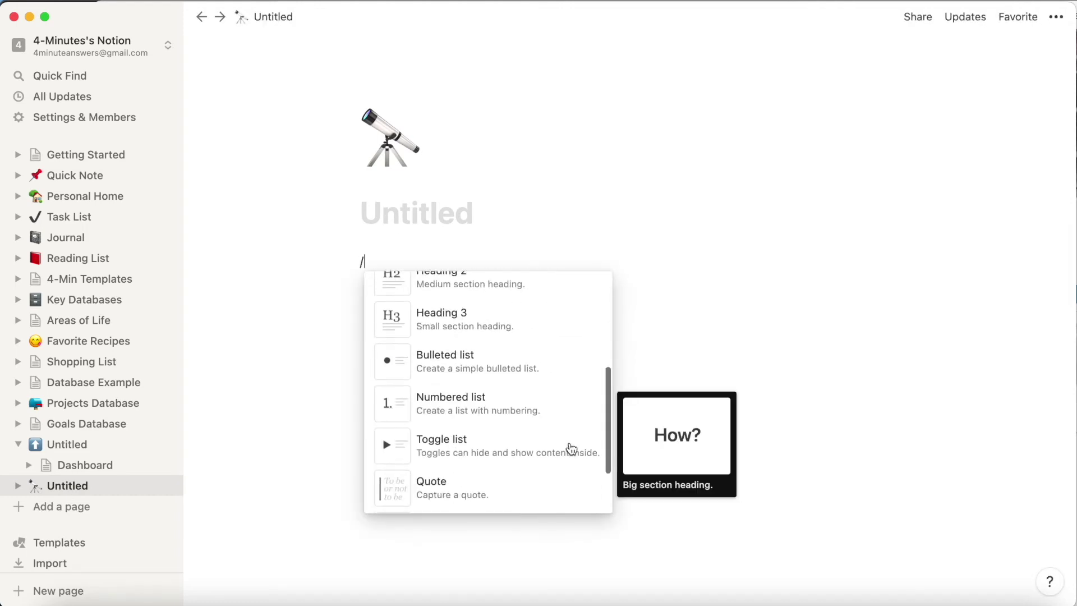
{"action": "scroll", "coordinate": [571, 449], "scroll_direction": "down", "scroll_amount": 15}
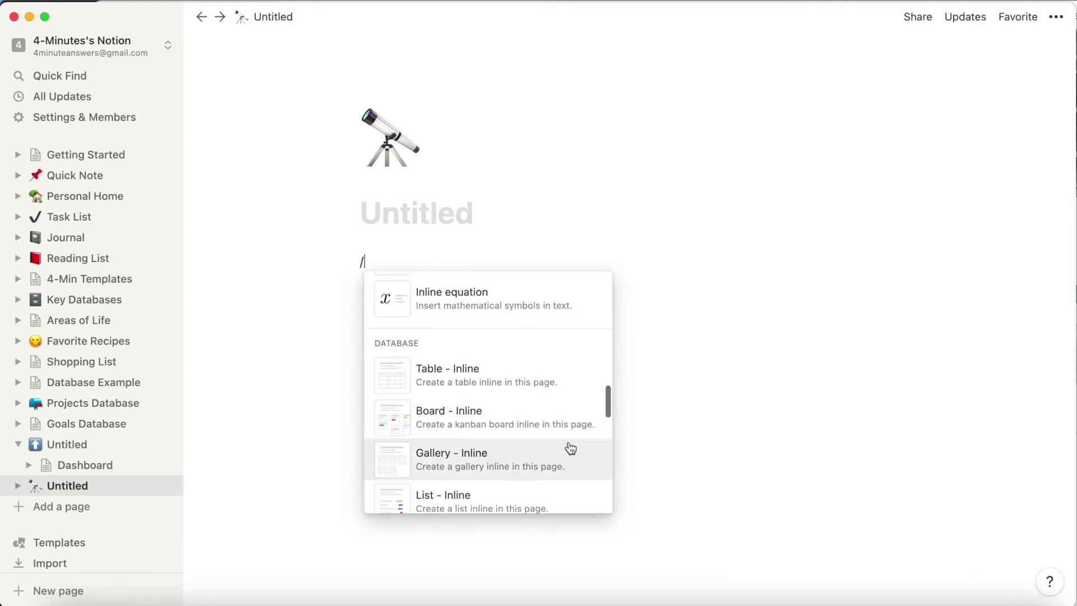
{"action": "scroll", "coordinate": [572, 449], "scroll_direction": "down", "scroll_amount": 8}
{"action": "scroll", "coordinate": [571, 448], "scroll_direction": "up", "scroll_amount": 4}
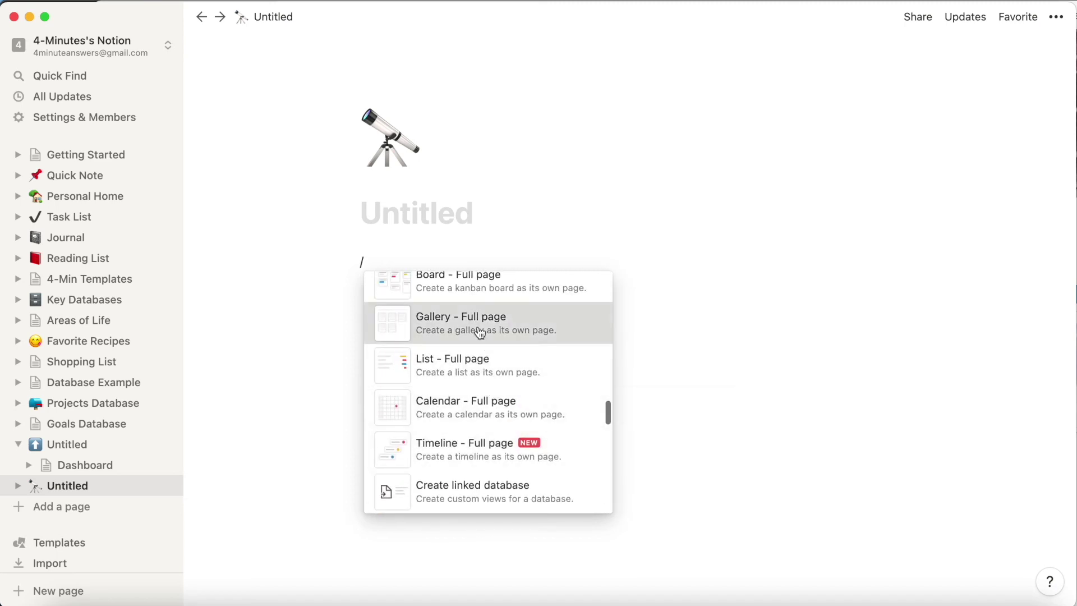
{"action": "left_click", "coordinate": [480, 332]}
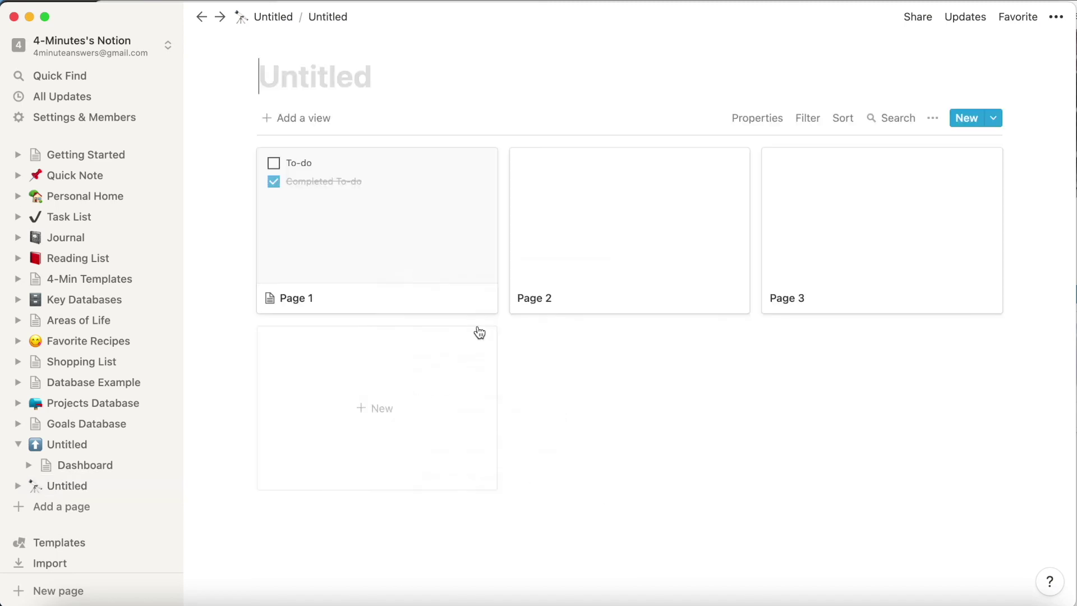
Step: Open Dashboard and toggle its gallery's Name property on then off, hiding card names
{"action": "left_click", "coordinate": [85, 466]}
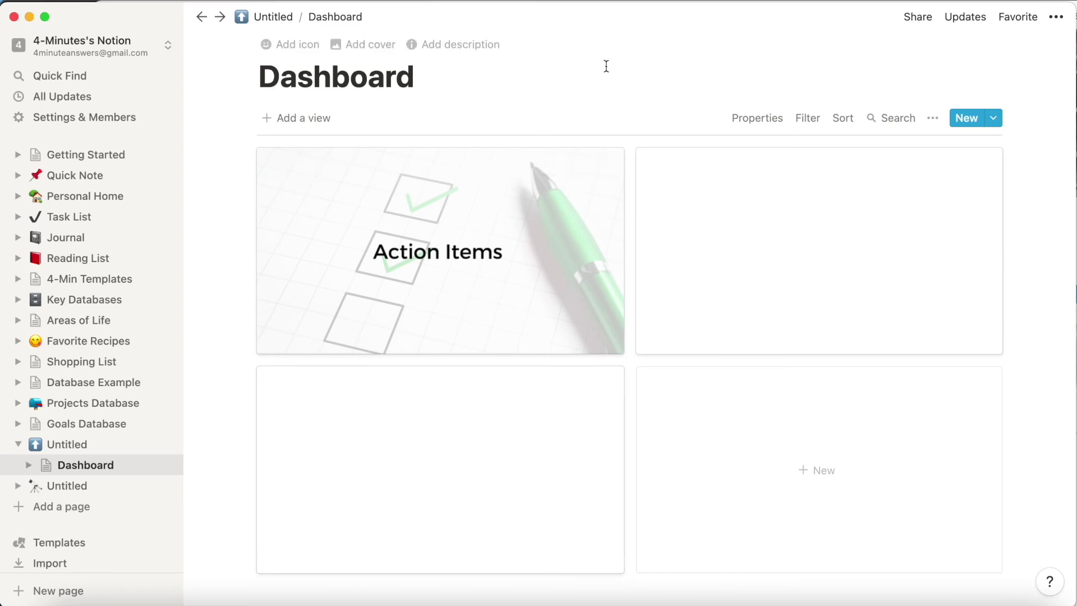
{"action": "left_click", "coordinate": [934, 118]}
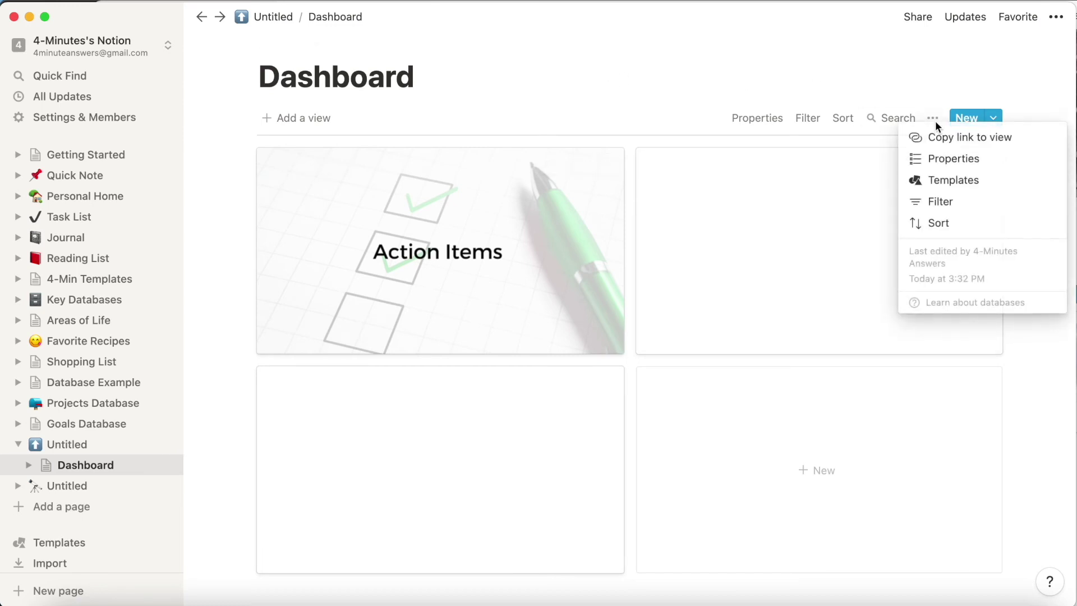
{"action": "left_click", "coordinate": [933, 159]}
{"action": "left_click", "coordinate": [887, 253]}
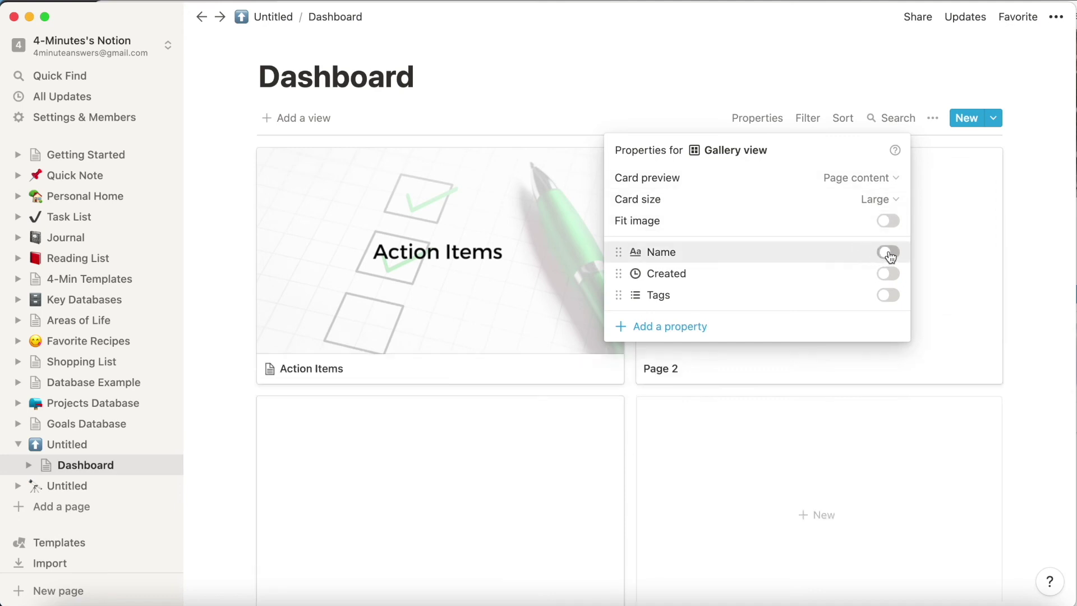
{"action": "left_click", "coordinate": [889, 253]}
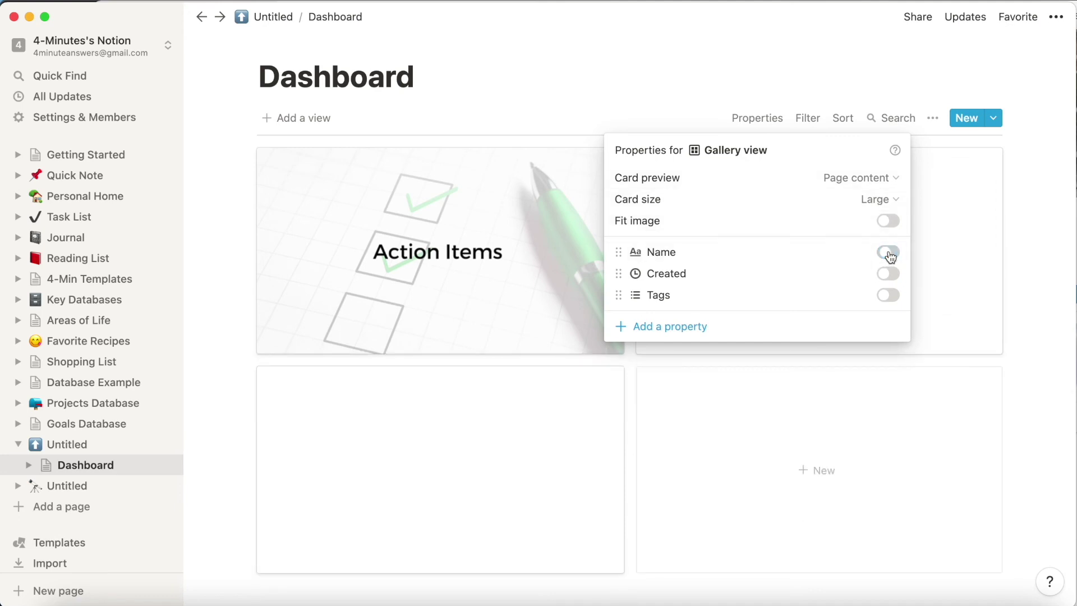
{"action": "left_click", "coordinate": [712, 80]}
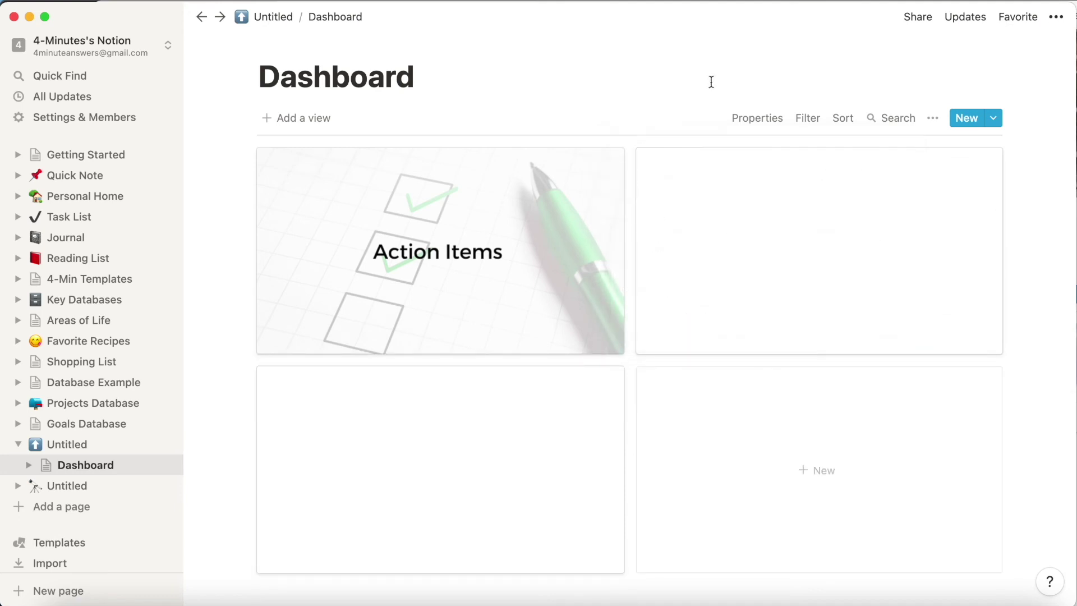